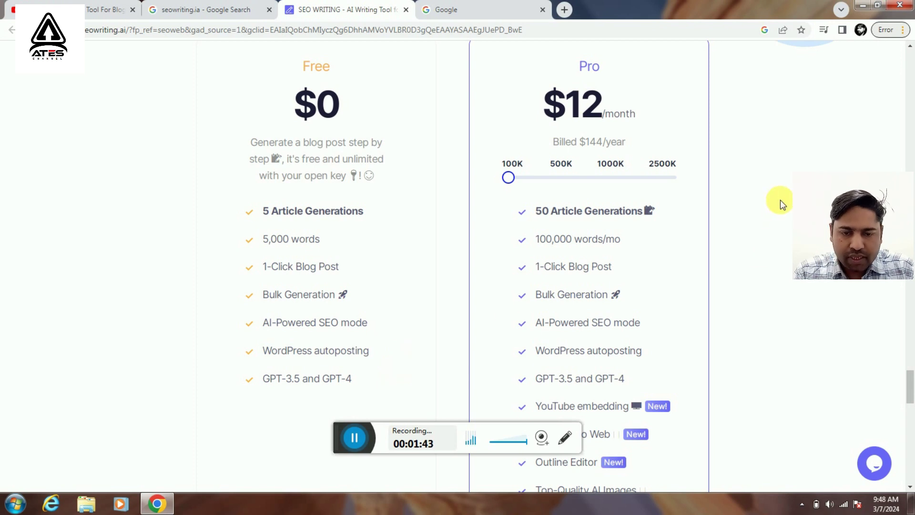
# Compare the Free and Pro pricing plans, including the Pro plan's word allowance, article generations and feature list.
pyautogui.scroll(1, 776, 210)
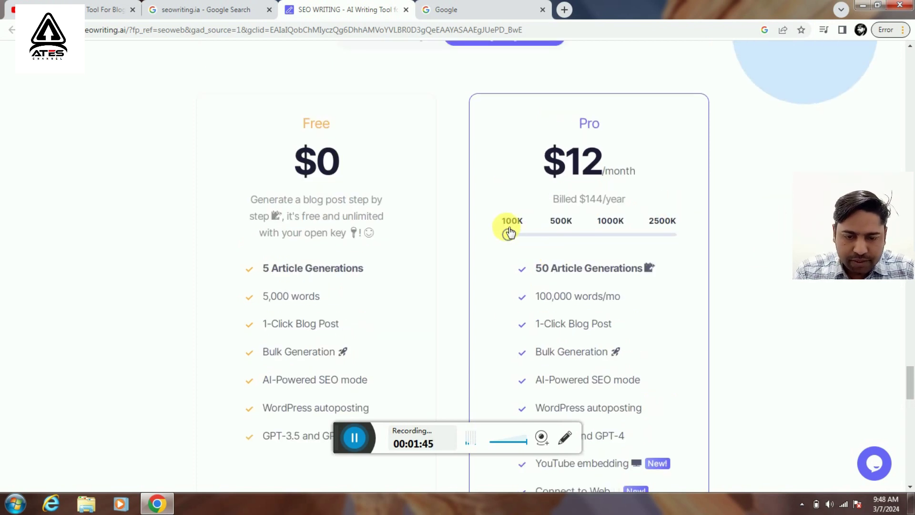
pyautogui.scroll(-1, 531, 276)
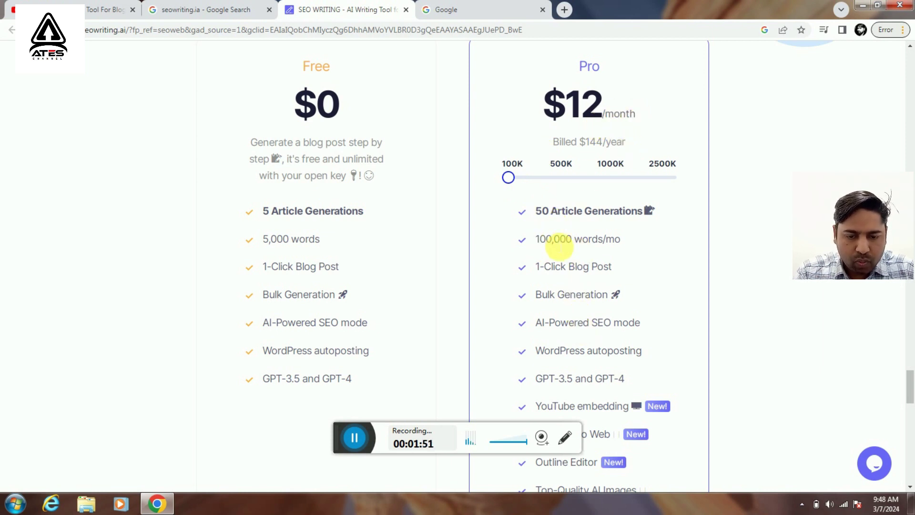
pyautogui.doubleClick(555, 239)
pyautogui.click(639, 239)
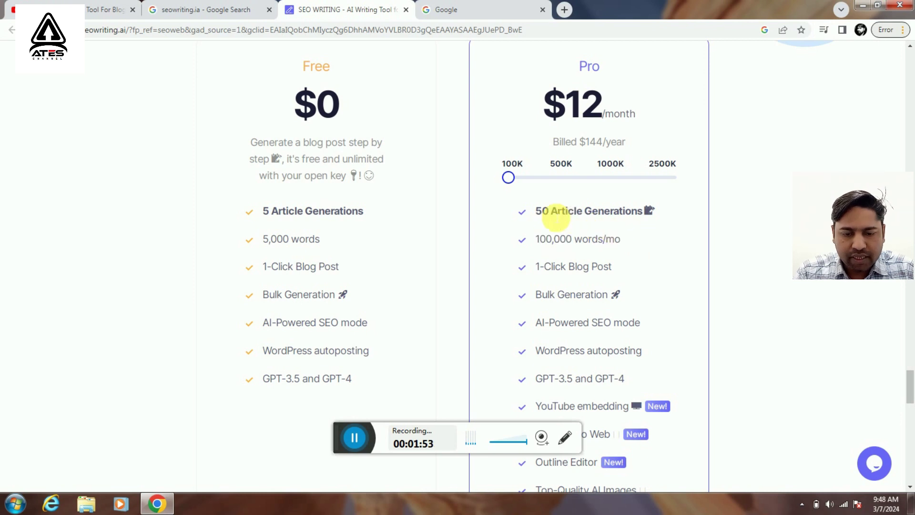
pyautogui.moveTo(542, 211); pyautogui.dragTo(623, 212)
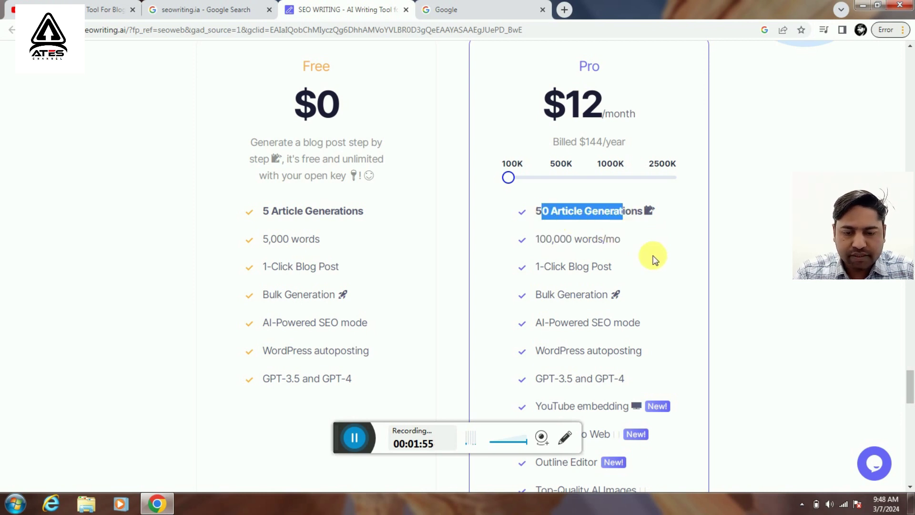
pyautogui.click(659, 279)
pyautogui.scroll(-1, 639, 296)
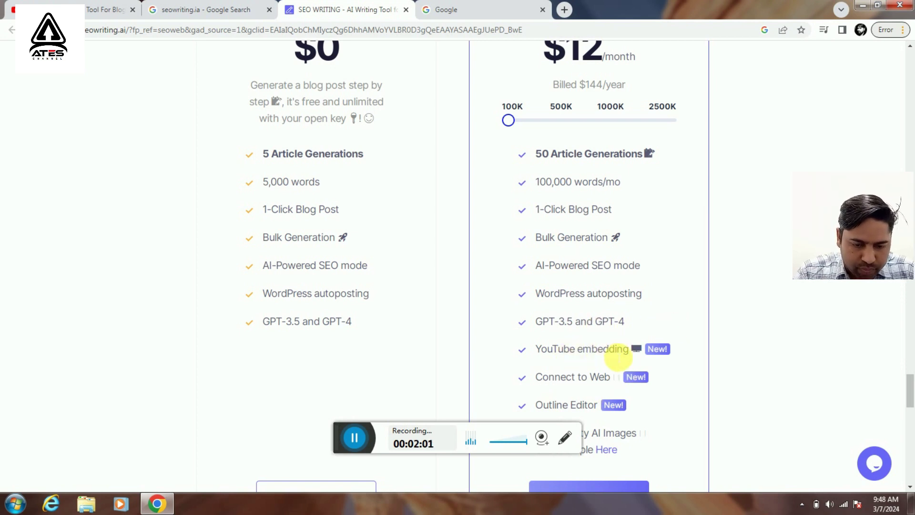
pyautogui.scroll(-1, 629, 363)
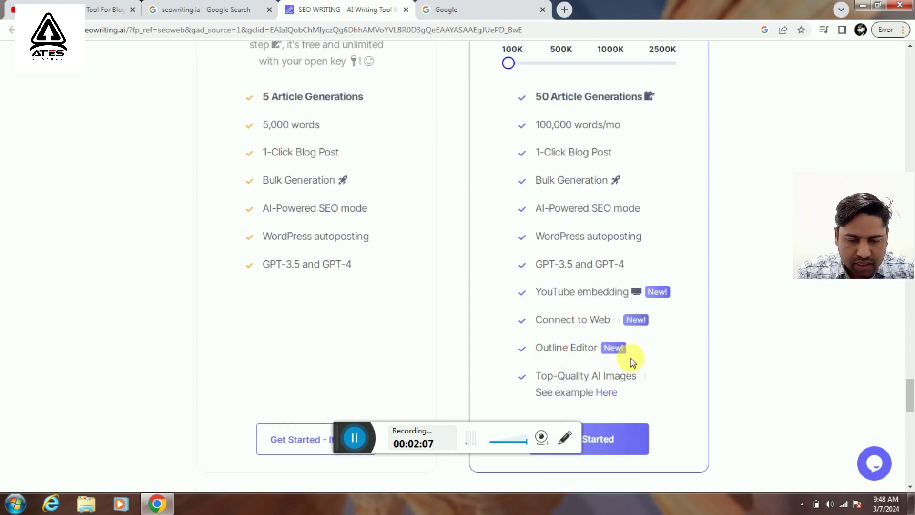
pyautogui.scroll(2, 680, 354)
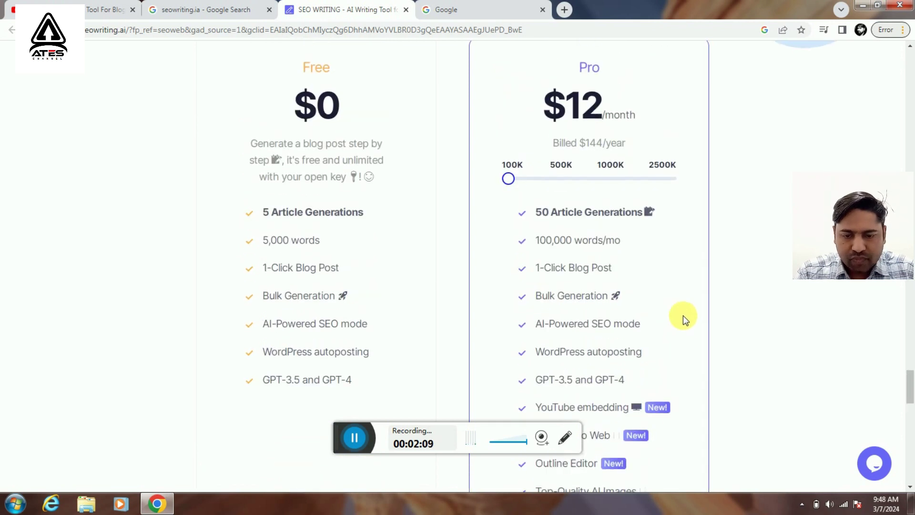
pyautogui.scroll(1, 567, 265)
pyautogui.moveTo(508, 235); pyautogui.dragTo(516, 265)
pyautogui.scroll(3, 592, 300)
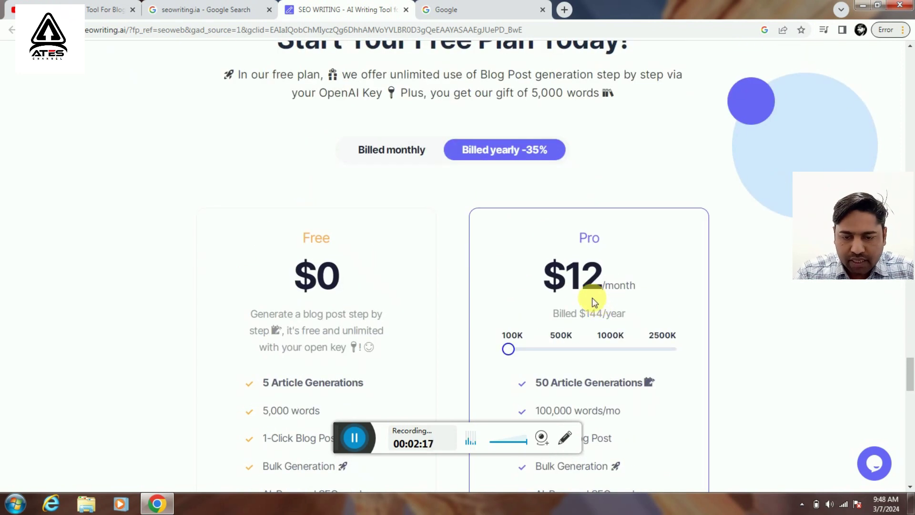
# Start the free sign-up from the top of the home page and log in with a Google account.
pyautogui.scroll(10, 595, 302)
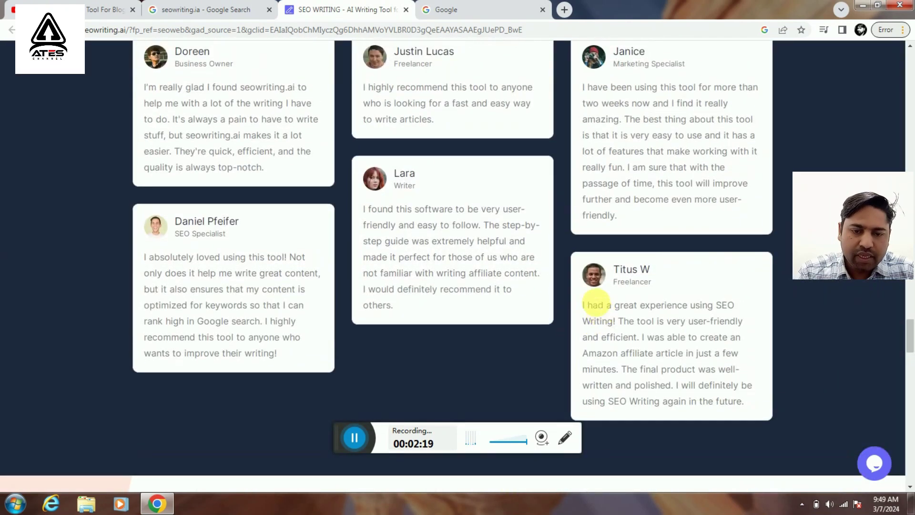
pyautogui.scroll(20, 772, 300)
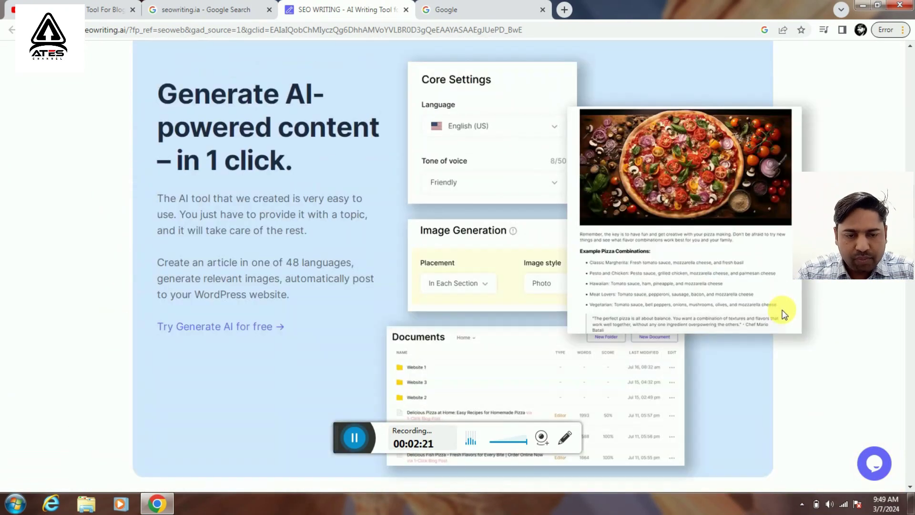
pyautogui.scroll(20, 793, 313)
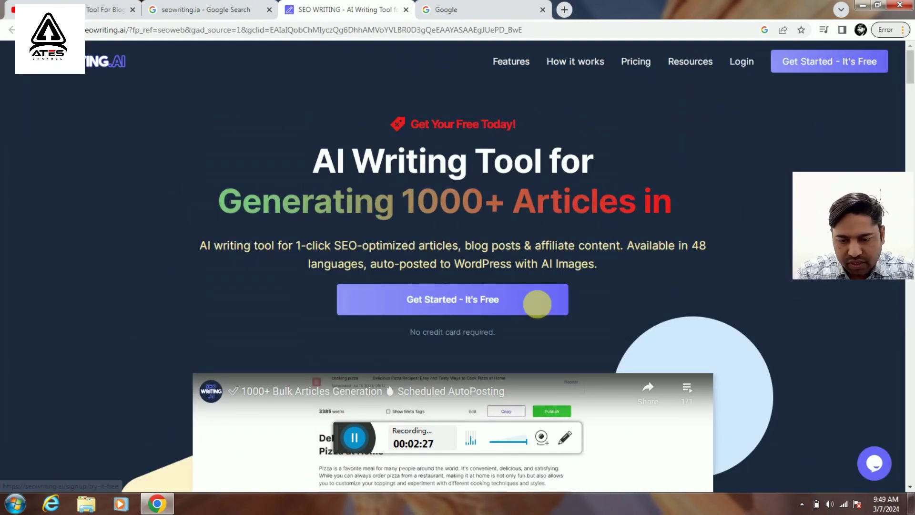
pyautogui.click(472, 299)
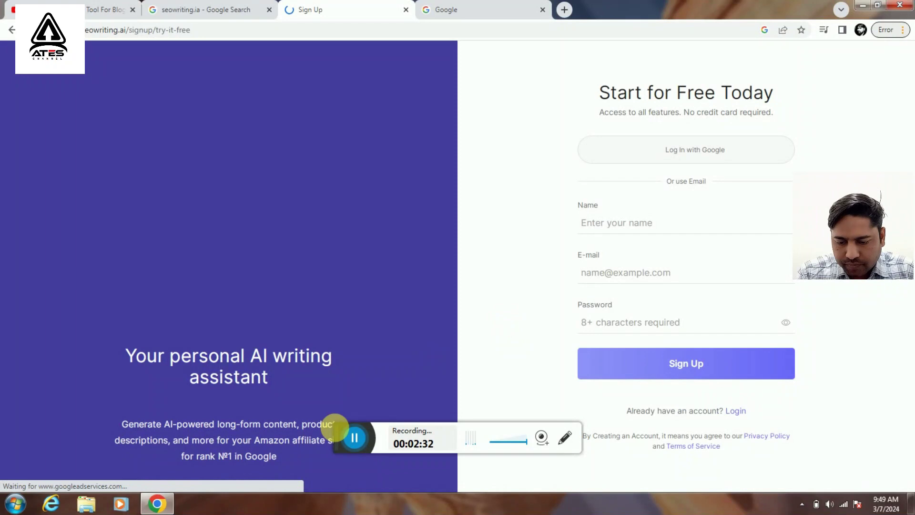
pyautogui.moveTo(343, 445); pyautogui.dragTo(342, 513)
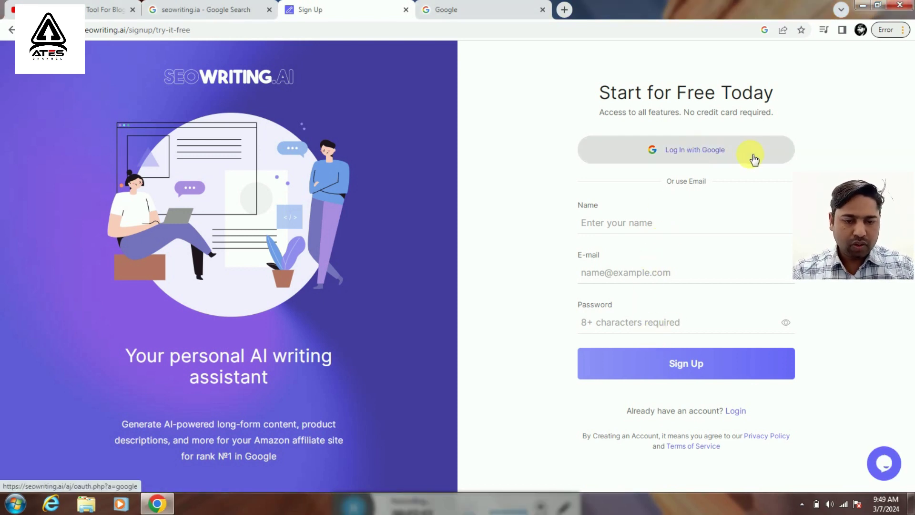
pyautogui.click(768, 158)
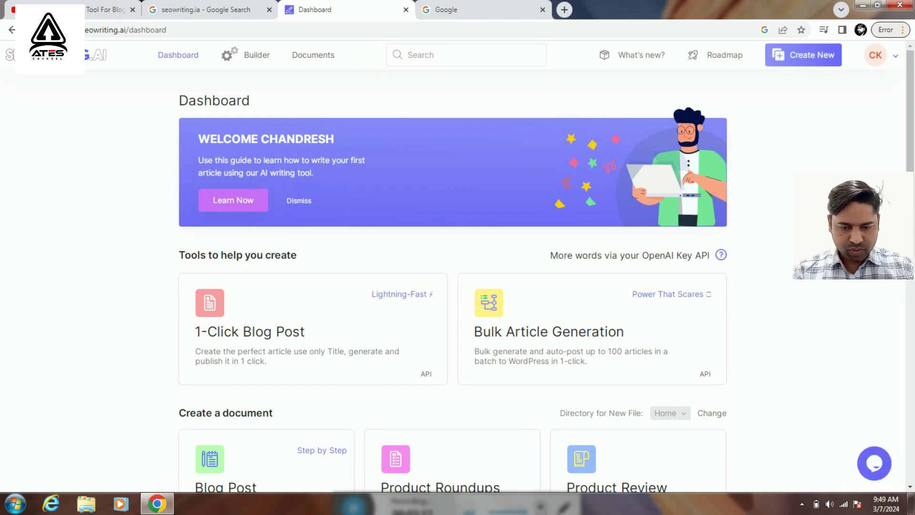
# Look through the dashboard's creation tools, document types, last documents and plan usage.
pyautogui.scroll(-5, 474, 360)
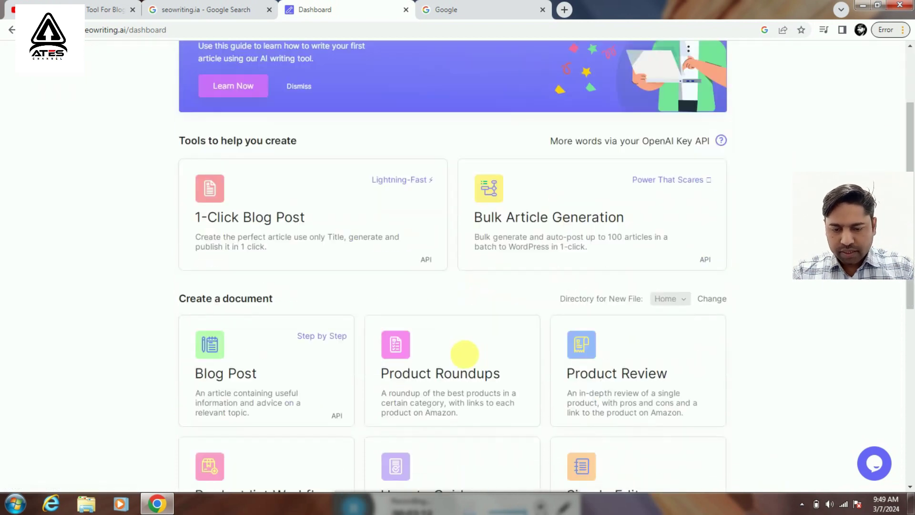
pyautogui.scroll(-4, 466, 384)
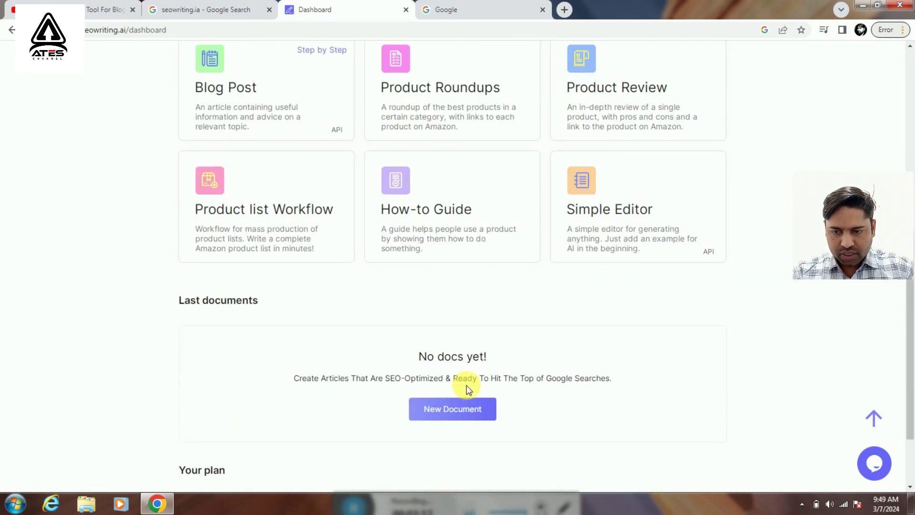
pyautogui.scroll(2, 437, 353)
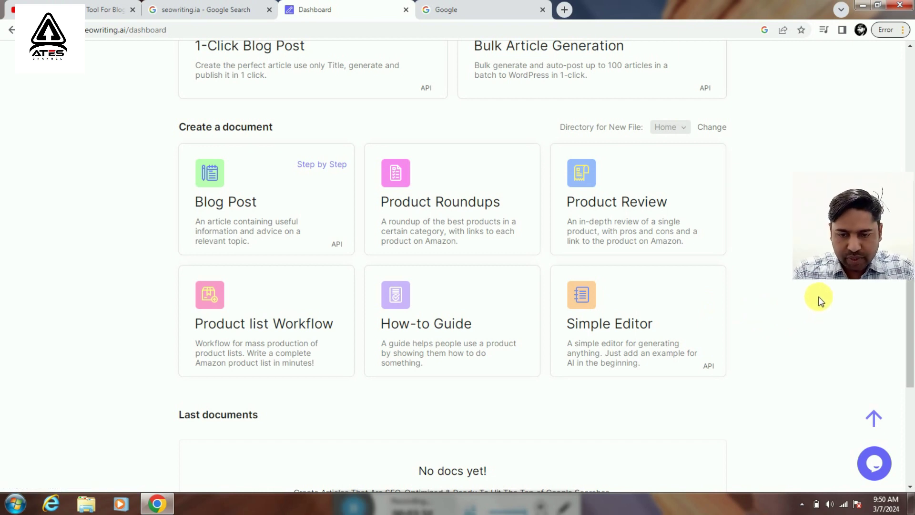
pyautogui.scroll(1, 818, 300)
pyautogui.scroll(1, 817, 294)
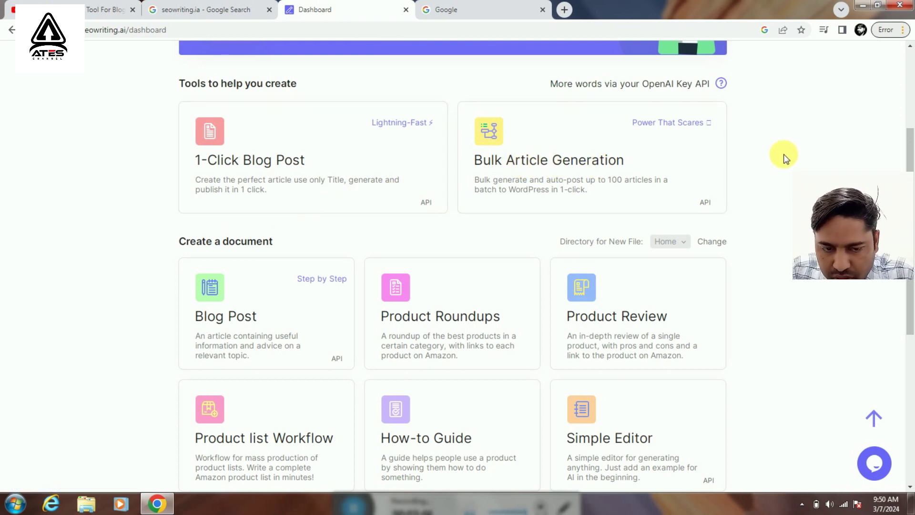
pyautogui.scroll(-7, 779, 167)
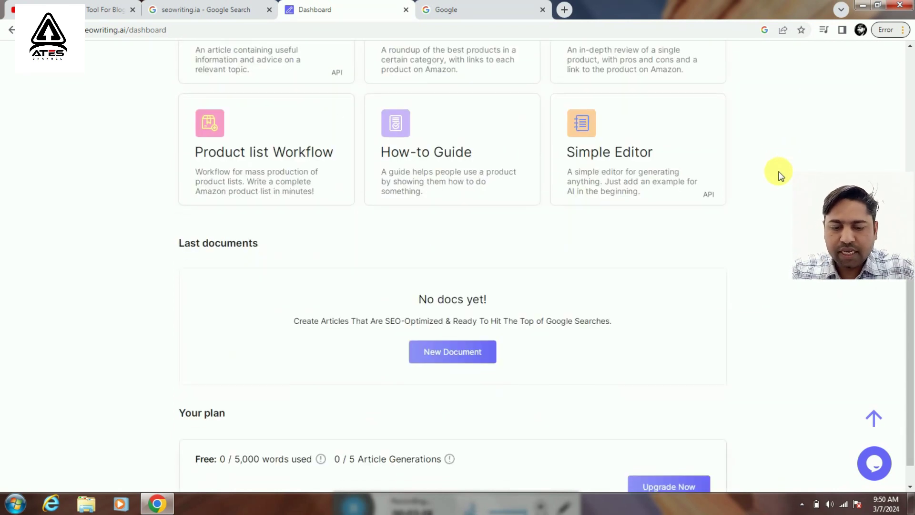
pyautogui.scroll(8, 780, 177)
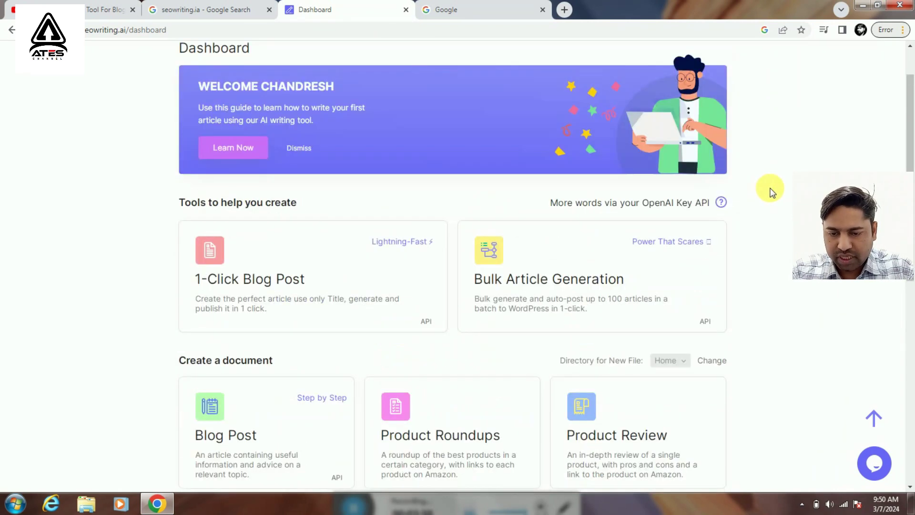
pyautogui.scroll(-3, 778, 190)
pyautogui.scroll(3, 777, 190)
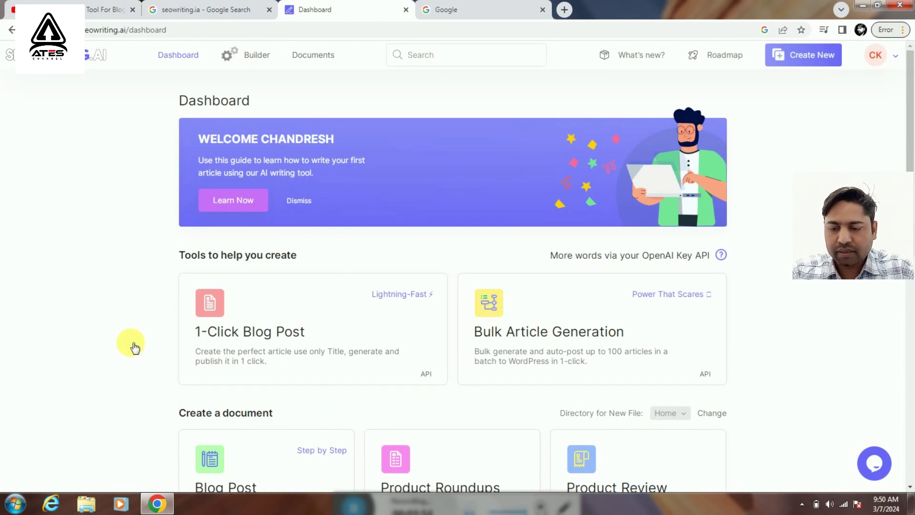
# Open the 1-Click Blog Post tool and look over its keyword, core and media settings.
pyautogui.click(232, 325)
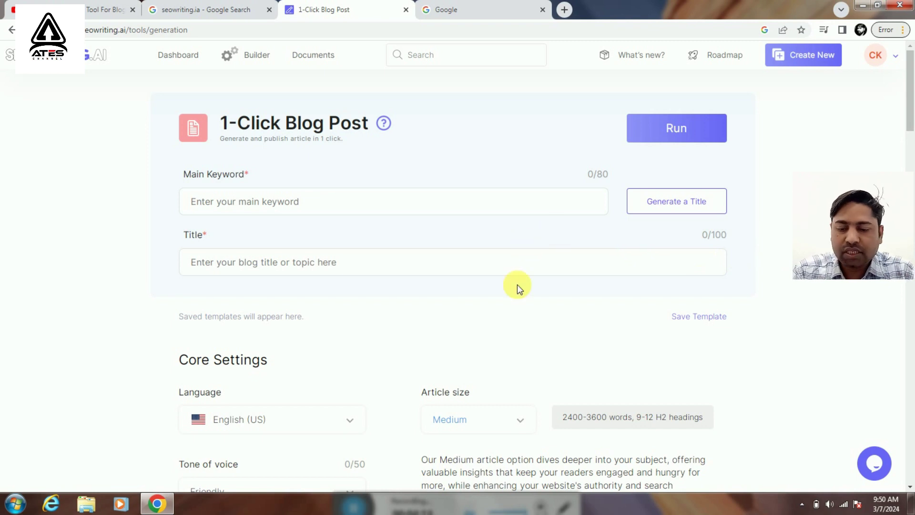
pyautogui.scroll(-3, 519, 301)
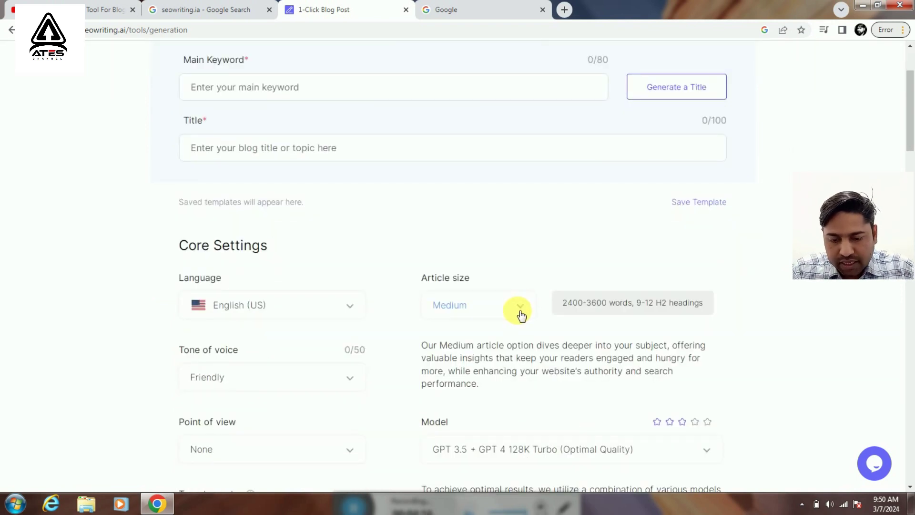
pyautogui.scroll(-5, 517, 329)
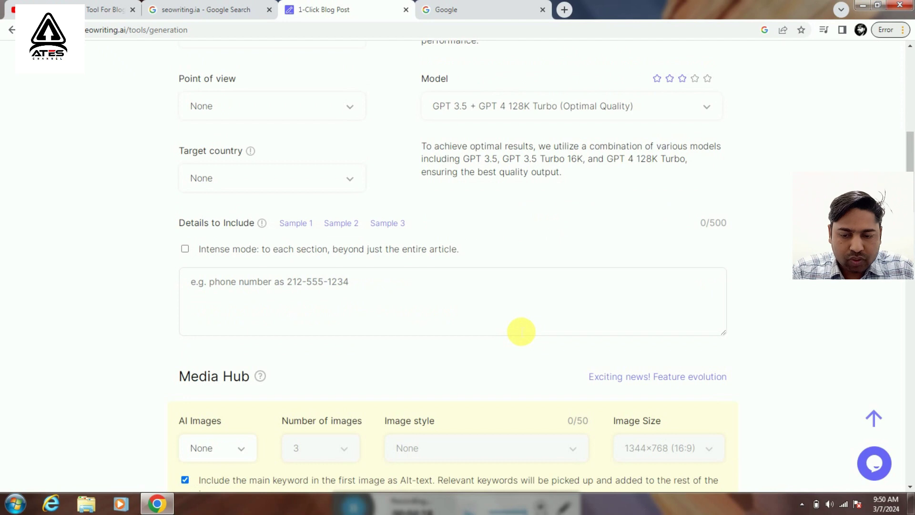
pyautogui.scroll(8, 521, 332)
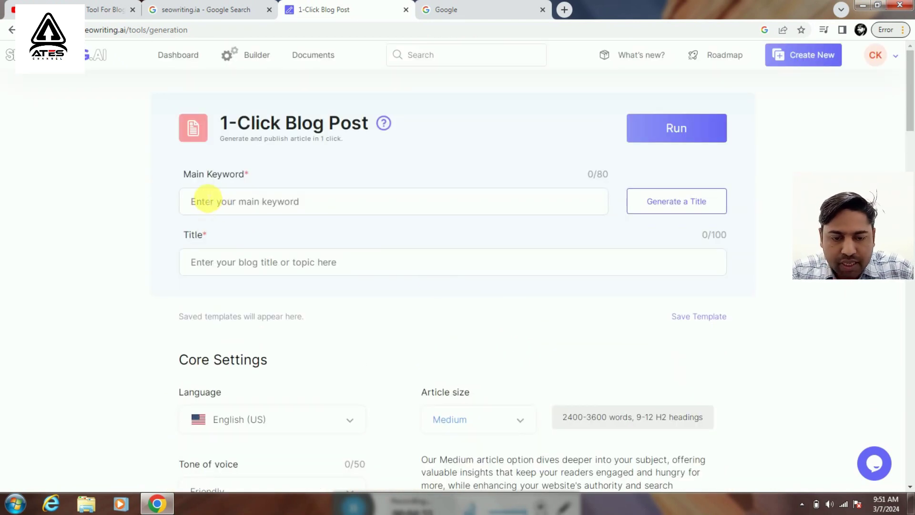
# Enter "your connection is not private" as the main keyword and "How to fix error your connection in not private in Google Chrome?" as the title.
pyautogui.click(384, 202)
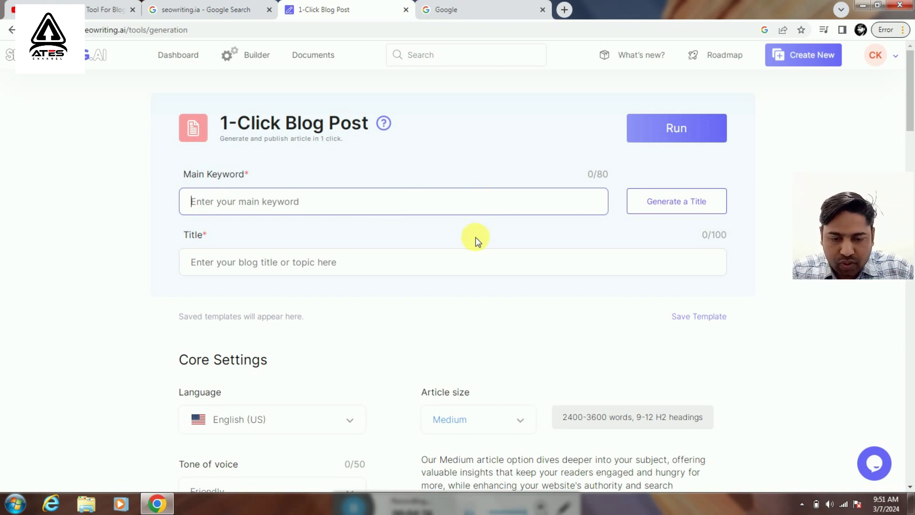
pyautogui.click(454, 279)
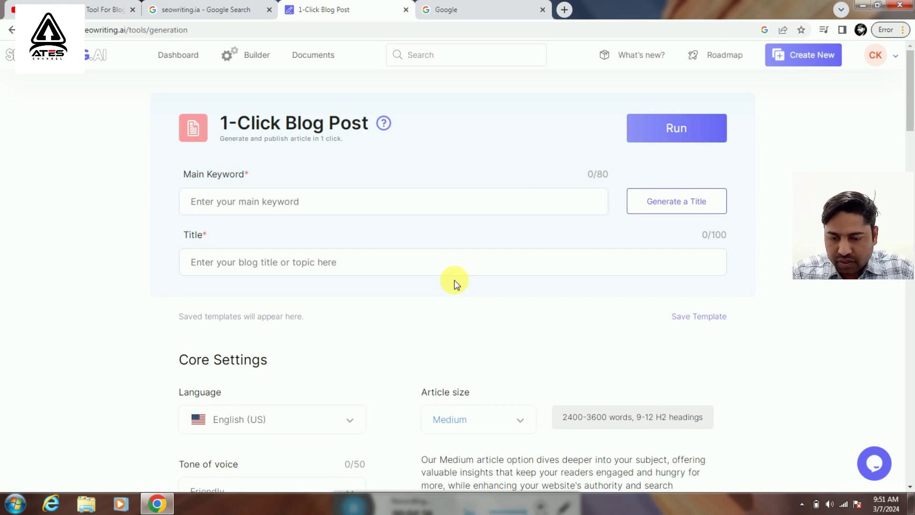
pyautogui.click(429, 210)
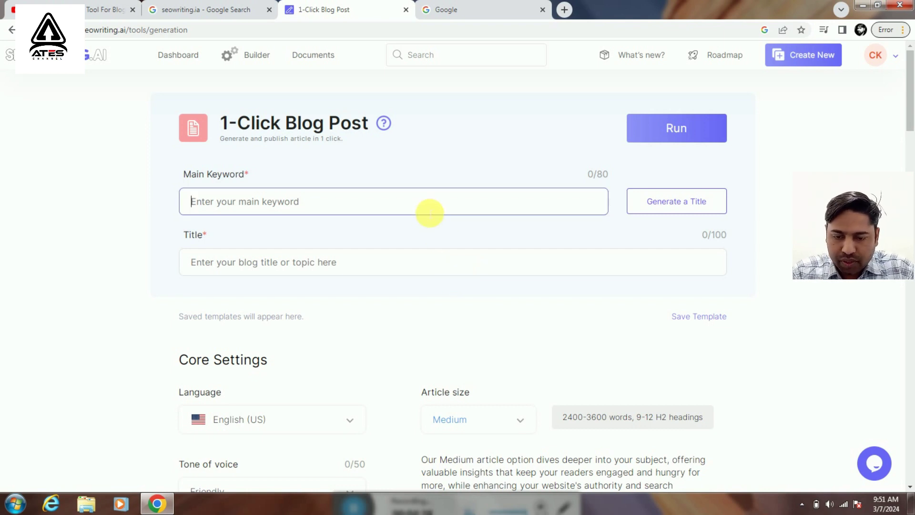
pyautogui.click(400, 268)
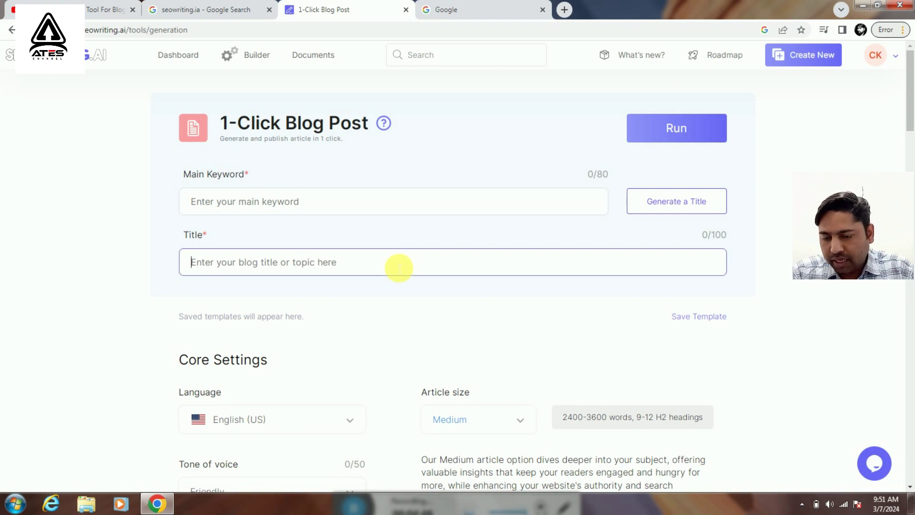
pyautogui.click(363, 206)
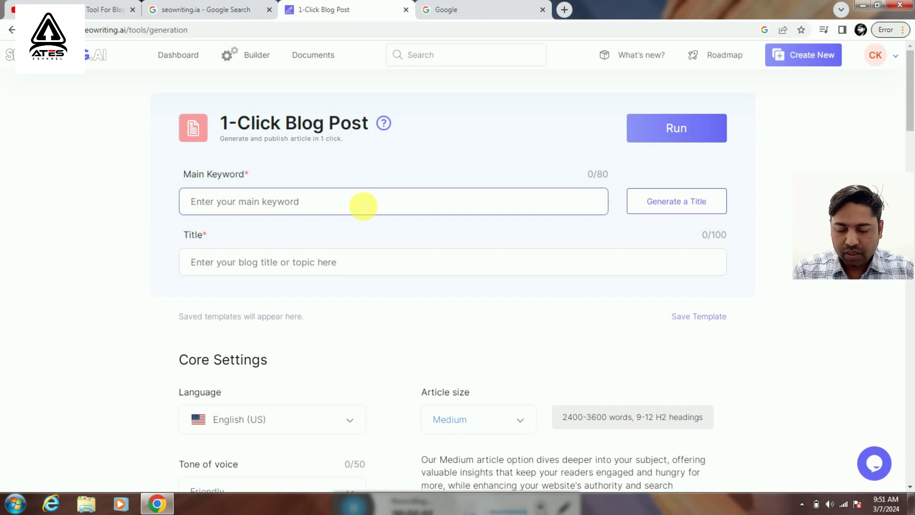
pyautogui.write('your connection is not private')
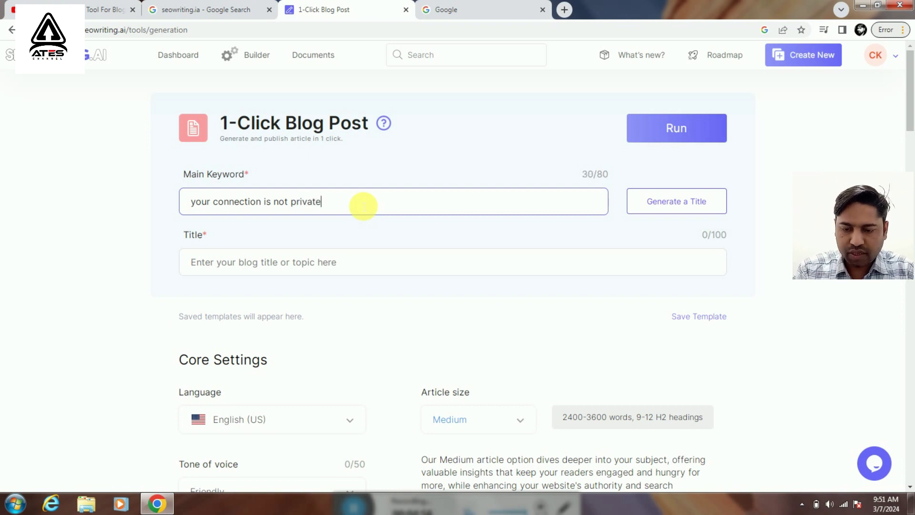
pyautogui.click(337, 265)
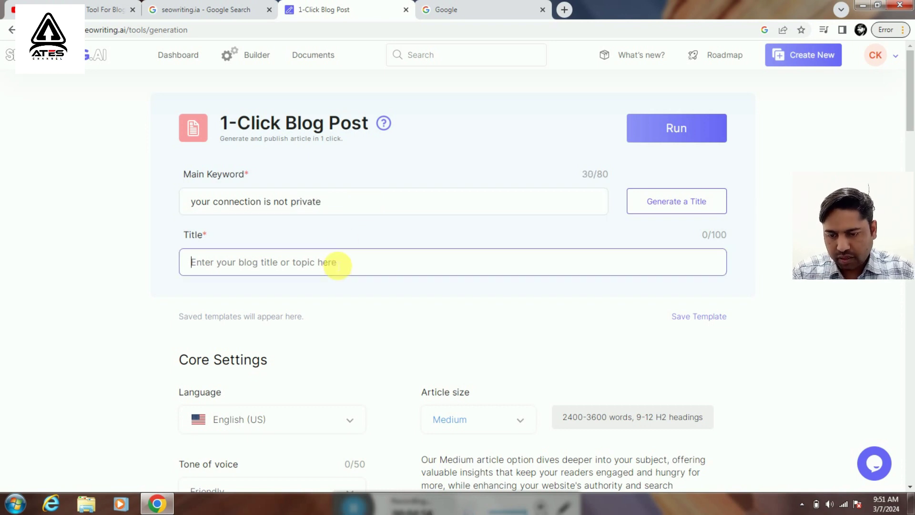
pyautogui.write('H')
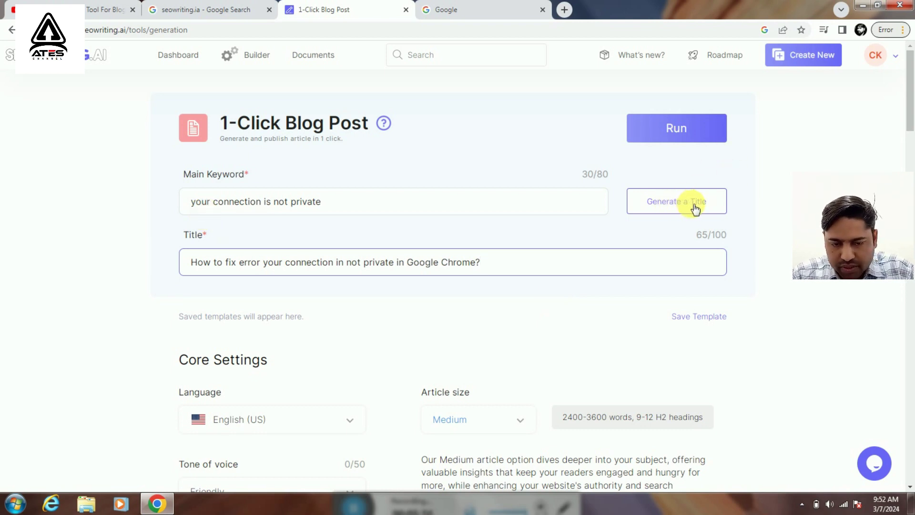
# Review the core settings and run the article generation with English (US), Medium size and Friendly tone.
pyautogui.scroll(-1, 549, 320)
pyautogui.scroll(1, 524, 305)
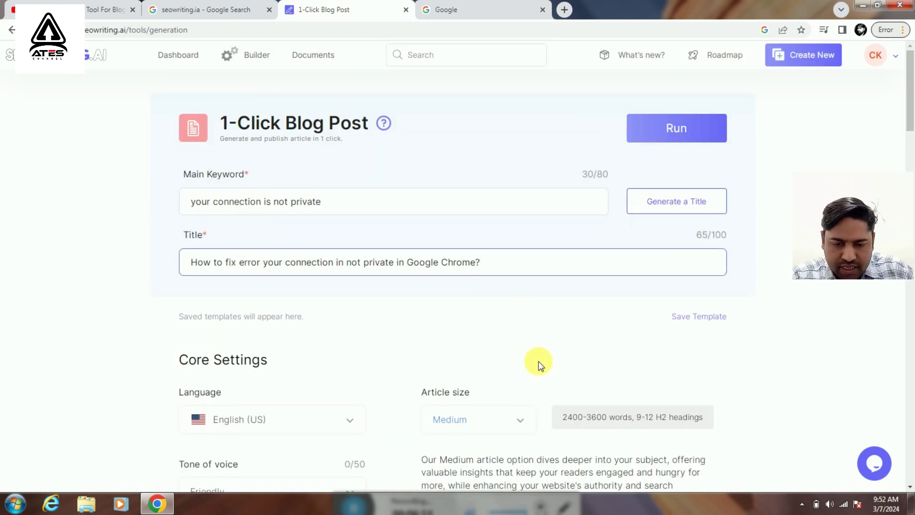
pyautogui.scroll(-2, 538, 362)
pyautogui.scroll(-3, 500, 357)
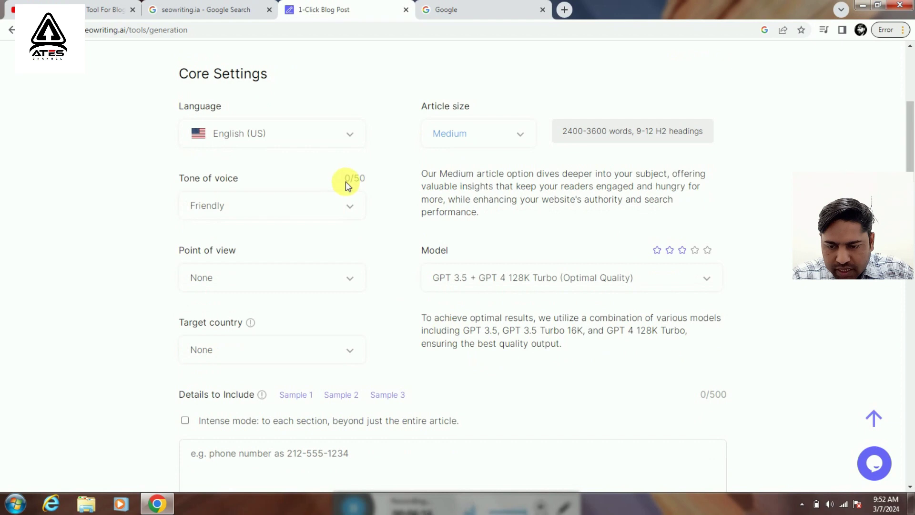
pyautogui.scroll(-6, 373, 367)
pyautogui.scroll(12, 376, 372)
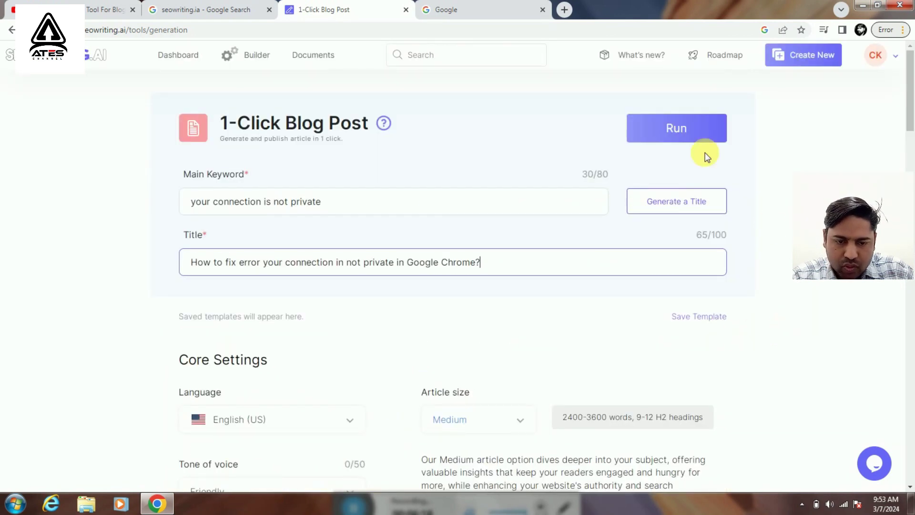
pyautogui.click(684, 132)
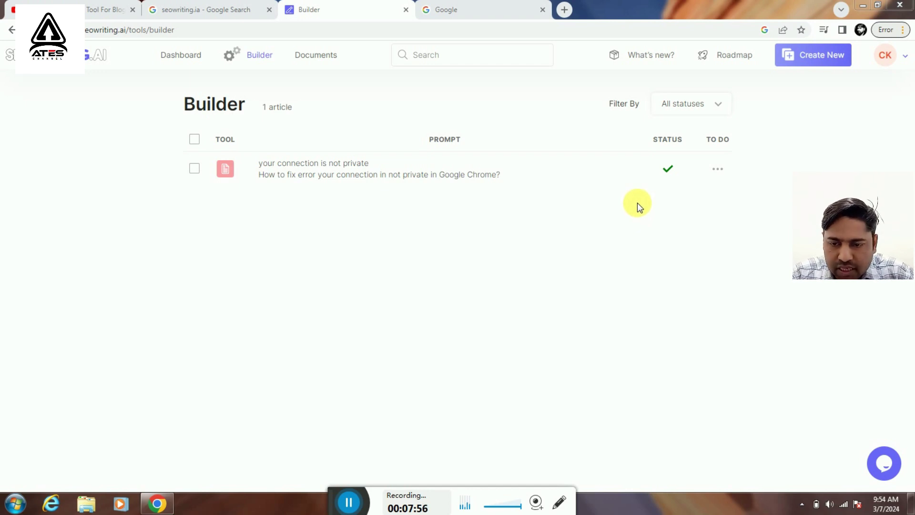
# View the finished article from the Builder list and skim its sections down to the malware check and back up to the title.
pyautogui.click(722, 170)
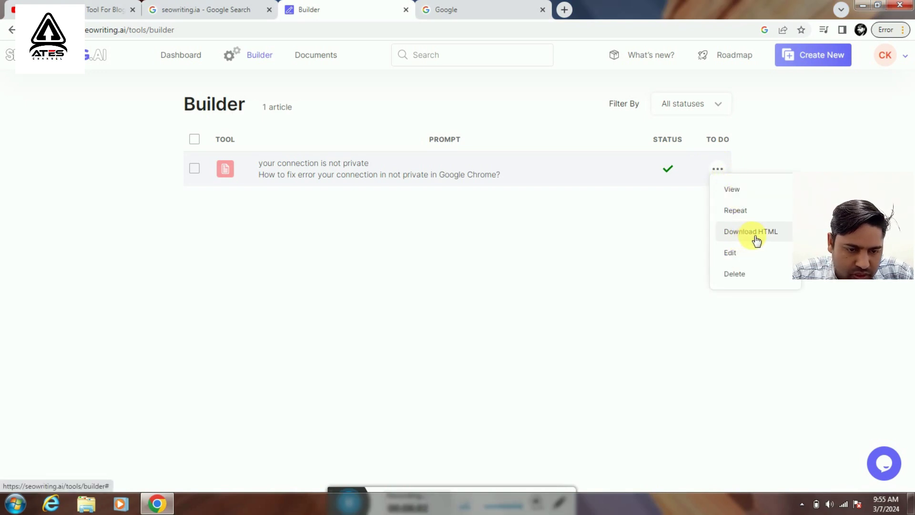
pyautogui.click(731, 191)
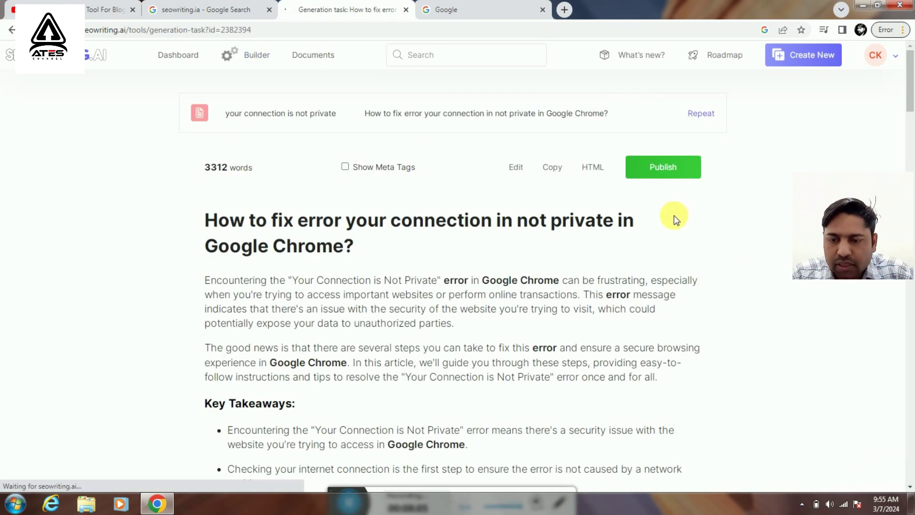
pyautogui.scroll(-2, 619, 286)
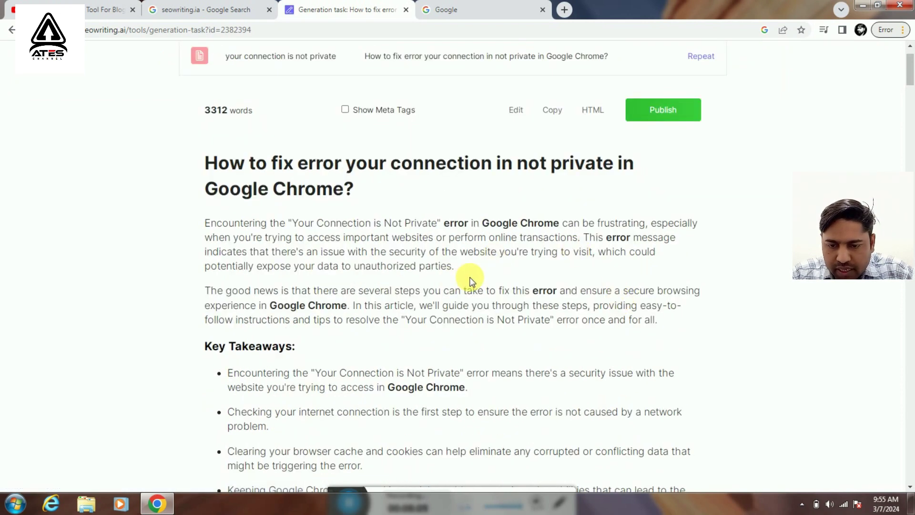
pyautogui.scroll(-2, 480, 280)
pyautogui.scroll(-15, 480, 277)
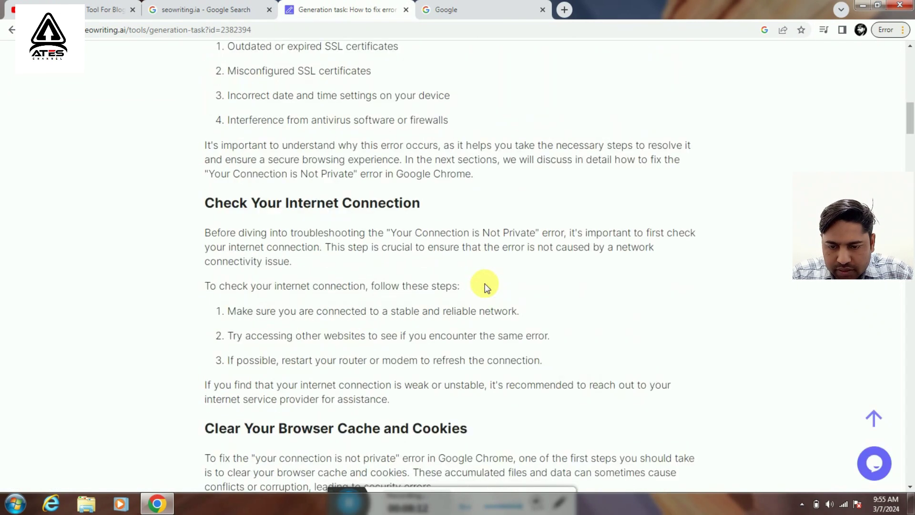
pyautogui.scroll(-16, 490, 292)
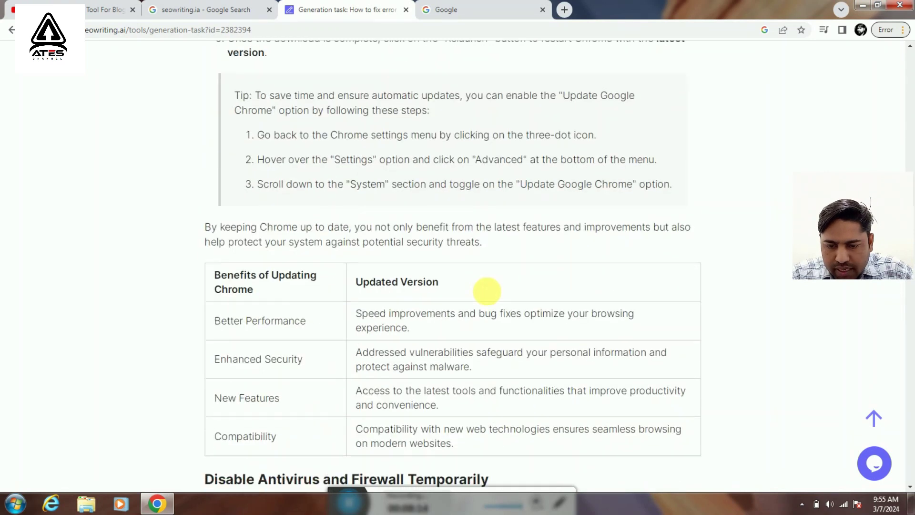
pyautogui.scroll(-12, 490, 296)
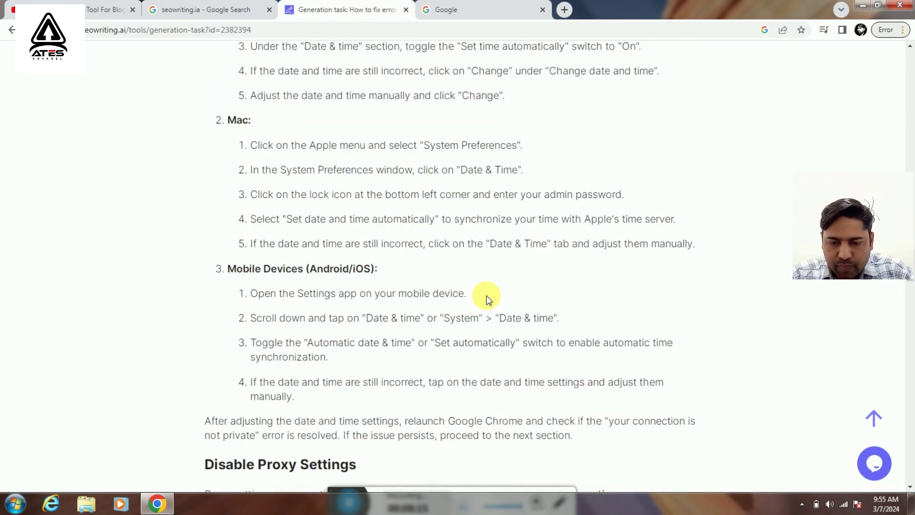
pyautogui.scroll(-15, 510, 293)
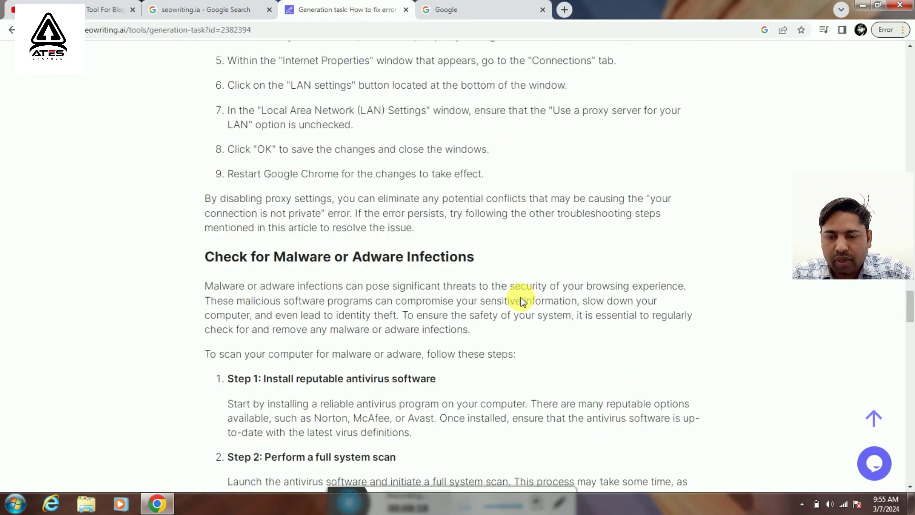
pyautogui.scroll(20, 529, 293)
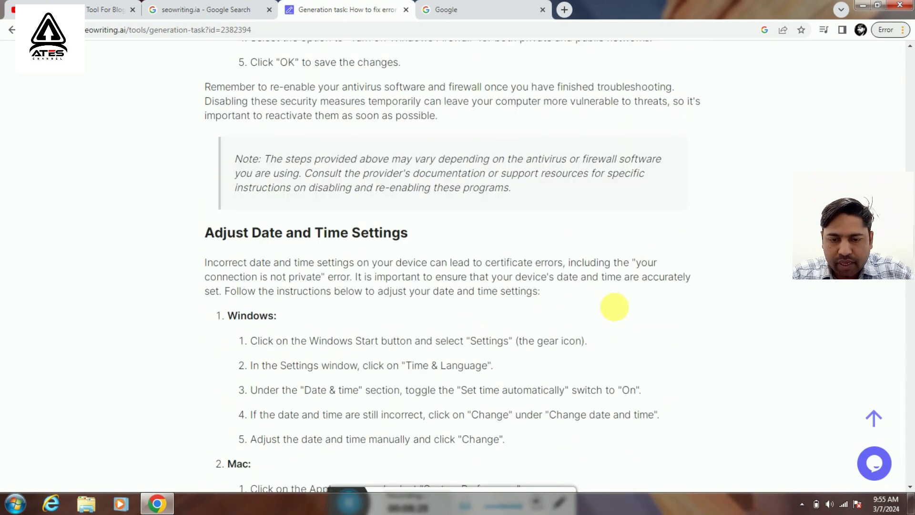
pyautogui.scroll(20, 675, 305)
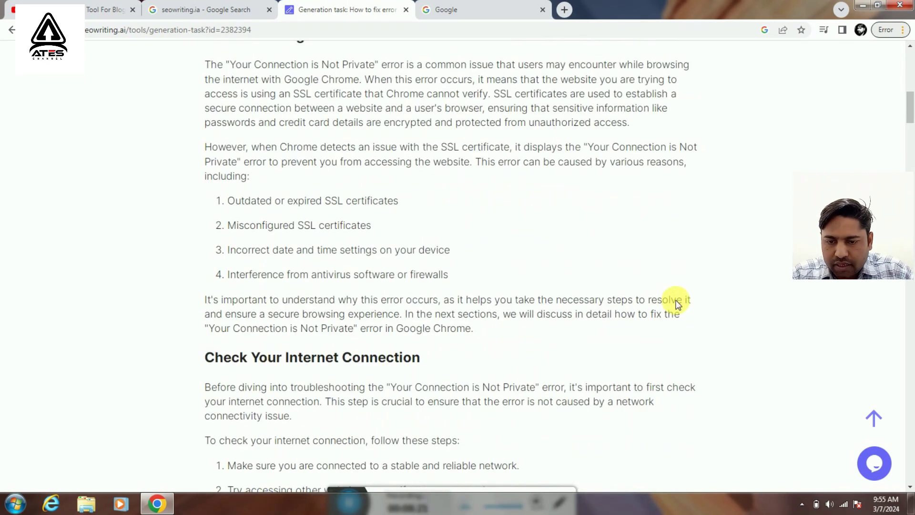
pyautogui.scroll(-1, 676, 300)
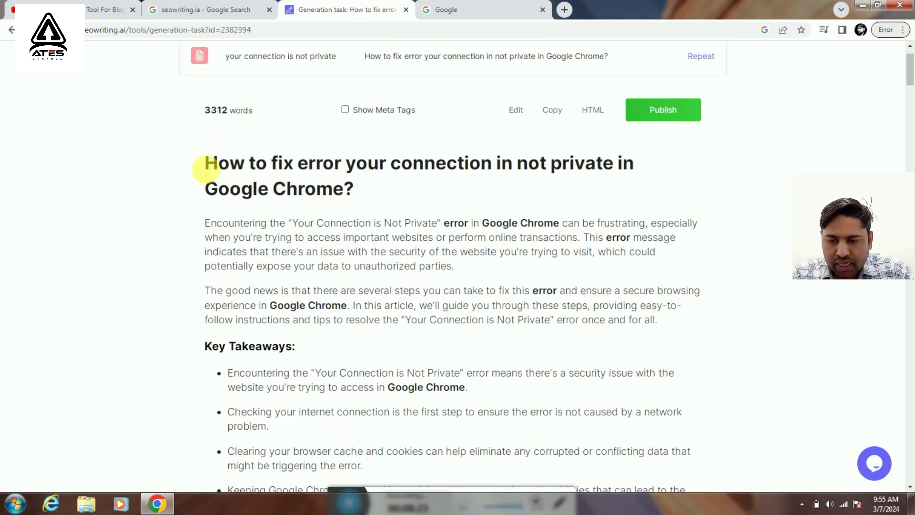
# Read the article's title, introduction and Key Takeaways, highlighting the title and the opening paragraphs.
pyautogui.moveTo(205, 163); pyautogui.dragTo(390, 193)
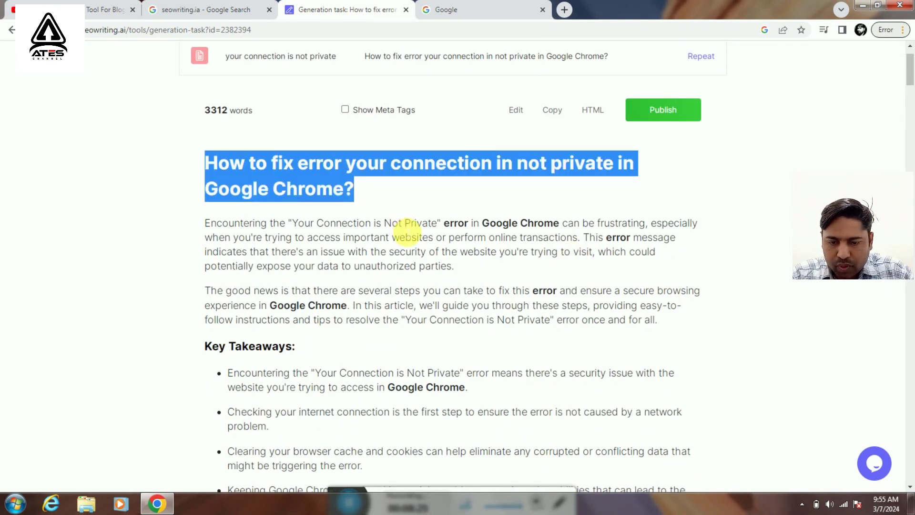
pyautogui.click(408, 233)
pyautogui.moveTo(205, 224); pyautogui.dragTo(437, 393)
pyautogui.click(464, 403)
pyautogui.scroll(-1, 505, 394)
pyautogui.scroll(-3, 504, 394)
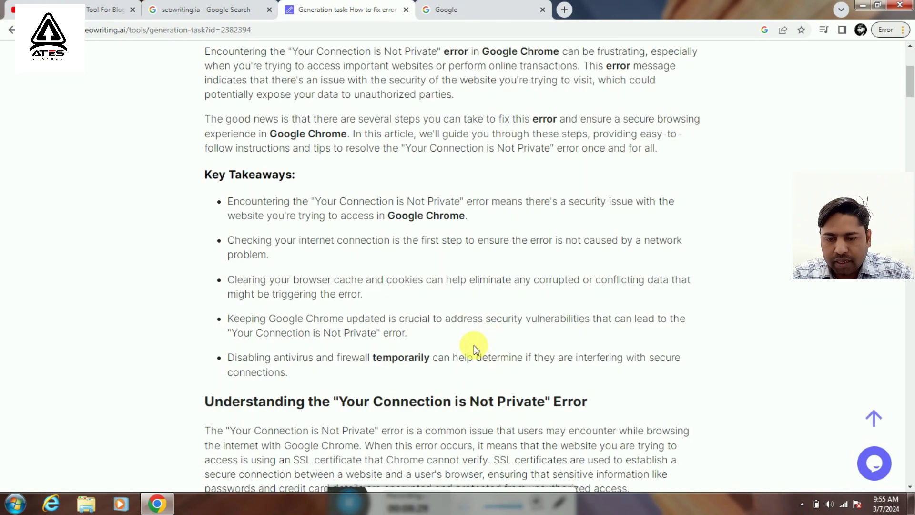
pyautogui.scroll(-2, 471, 339)
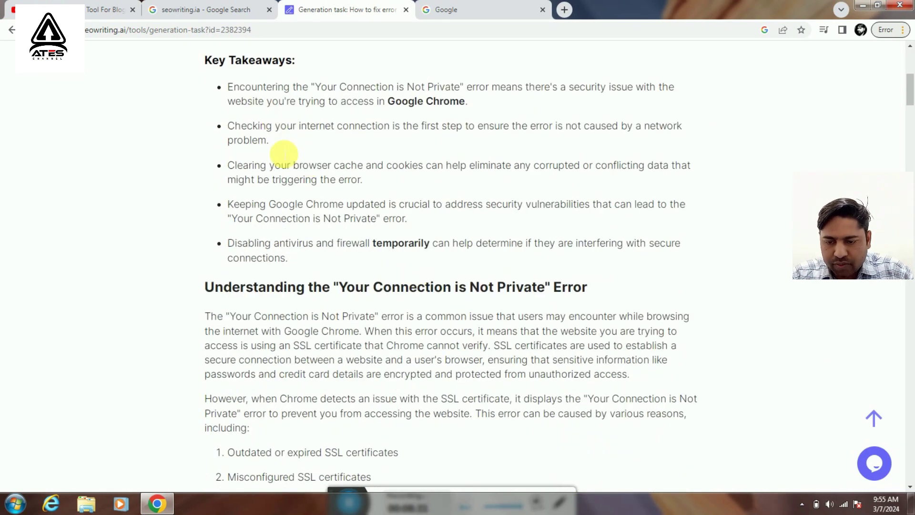
# Read the article's sections on checking the internet connection and clearing the browser cache and cookies.
pyautogui.scroll(-4, 310, 210)
pyautogui.scroll(-5, 429, 244)
pyautogui.scroll(-6, 400, 246)
pyautogui.scroll(2, 388, 153)
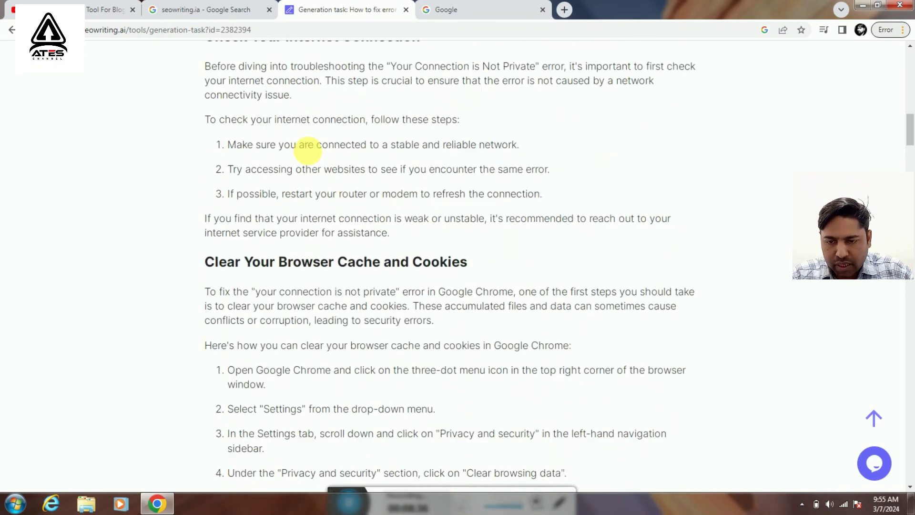
pyautogui.scroll(-3, 486, 241)
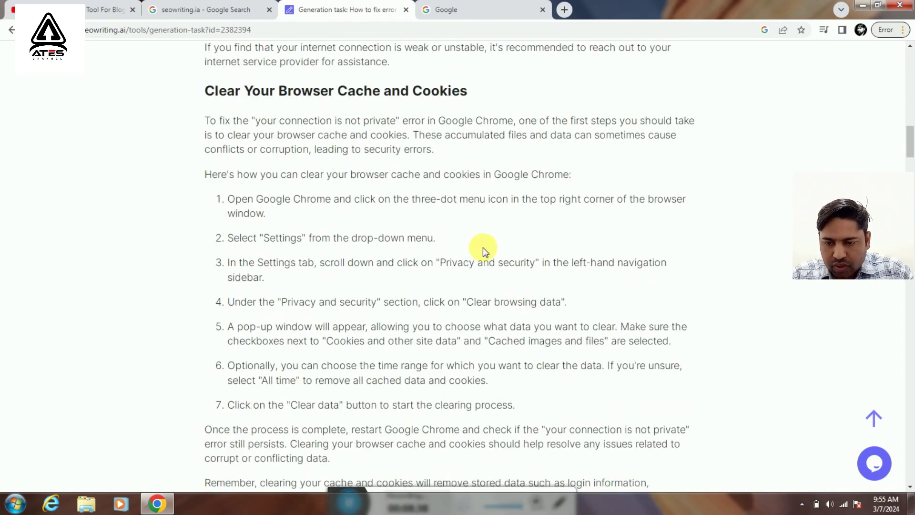
pyautogui.scroll(-2, 483, 249)
pyautogui.scroll(-10, 319, 241)
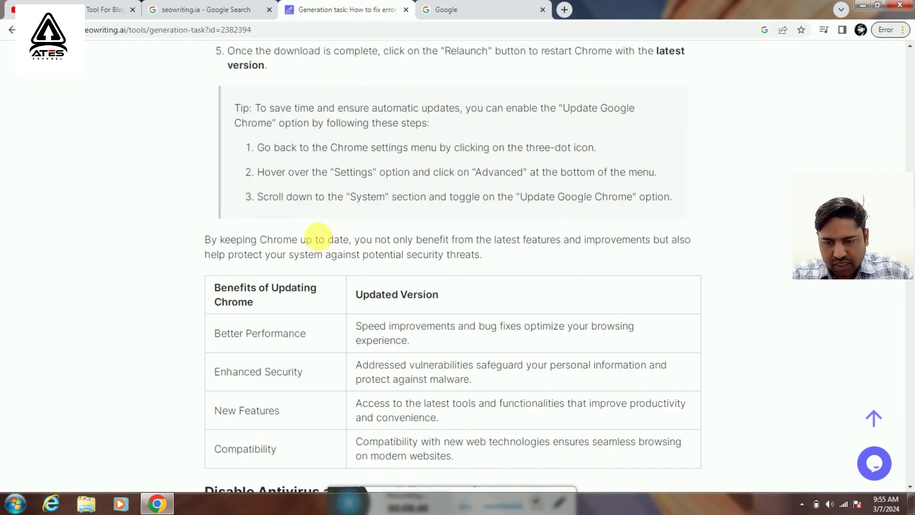
# Examine the Chrome update tip, the table of update benefits and the section on disabling antivirus and firewall.
pyautogui.moveTo(249, 112); pyautogui.dragTo(547, 227)
pyautogui.click(512, 279)
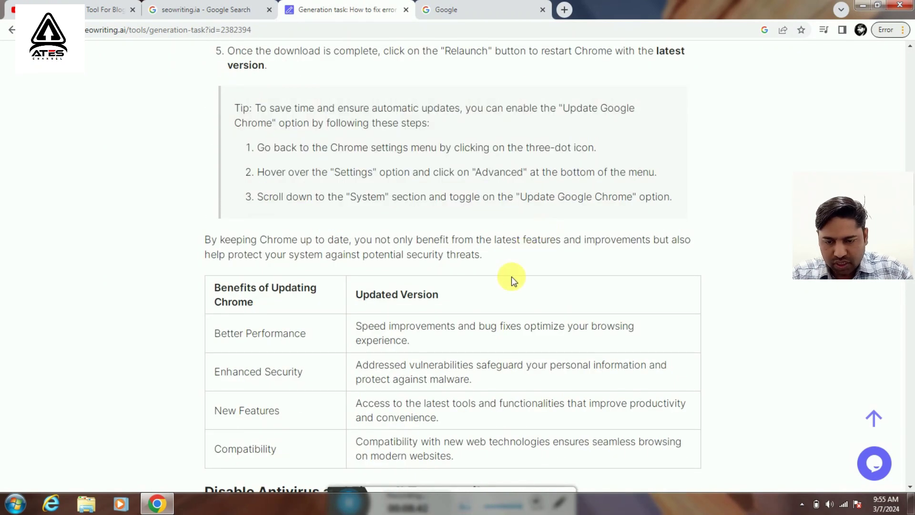
pyautogui.scroll(-3, 512, 280)
pyautogui.moveTo(234, 116); pyautogui.dragTo(545, 280)
pyautogui.click(578, 306)
pyautogui.scroll(-5, 578, 312)
pyautogui.scroll(-8, 578, 315)
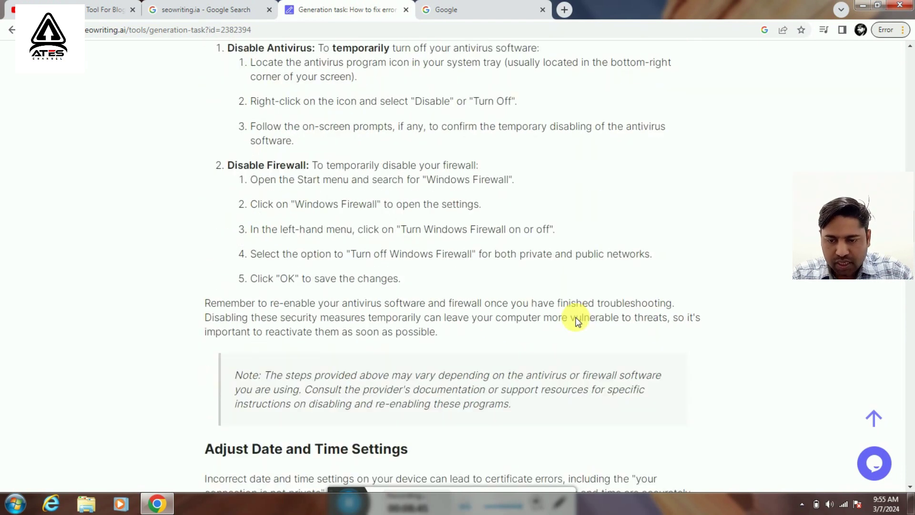
# Review the rest of the article, from the proxy settings and malware sections through the contact table, conclusion and FAQ.
pyautogui.scroll(-10, 588, 301)
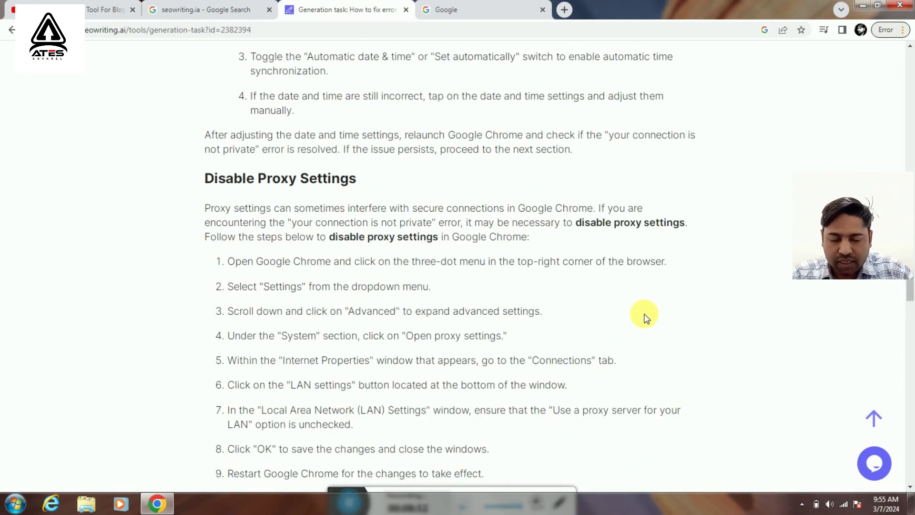
pyautogui.scroll(-8, 646, 318)
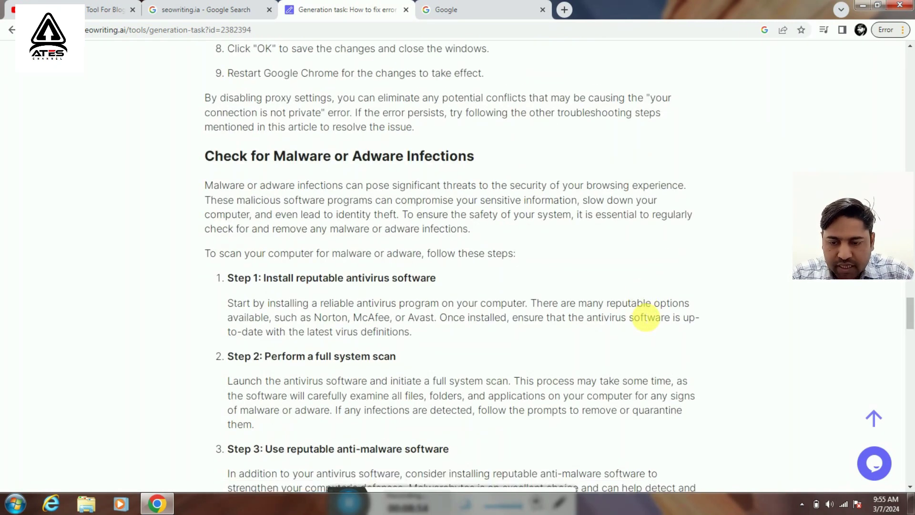
pyautogui.scroll(-12, 646, 317)
pyautogui.scroll(-5, 640, 310)
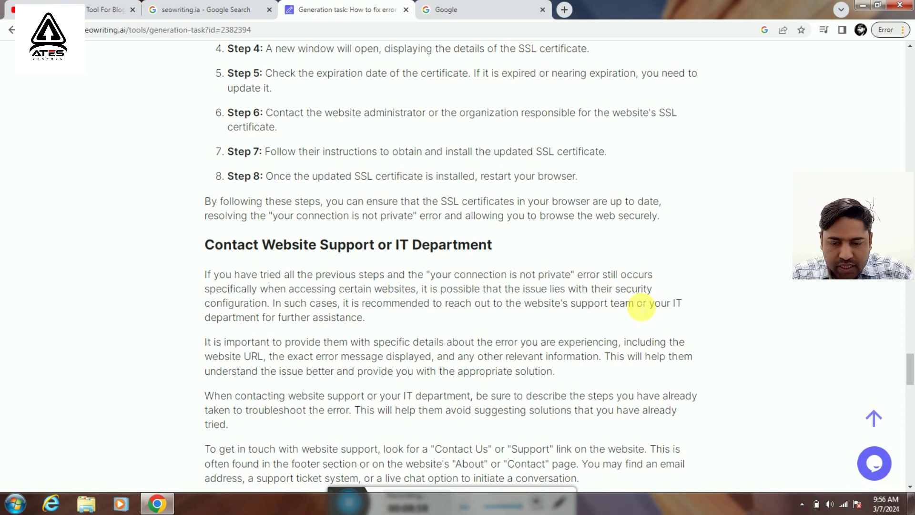
pyautogui.scroll(-9, 641, 309)
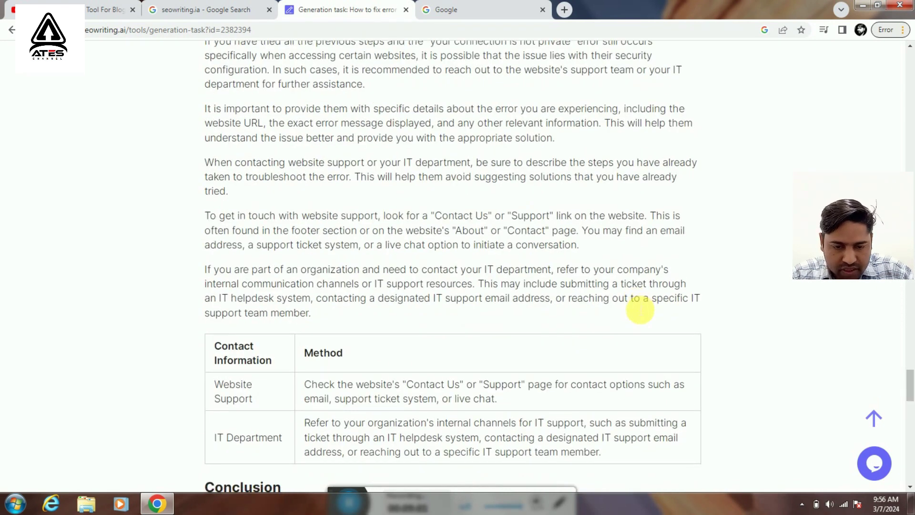
pyautogui.scroll(-15, 637, 305)
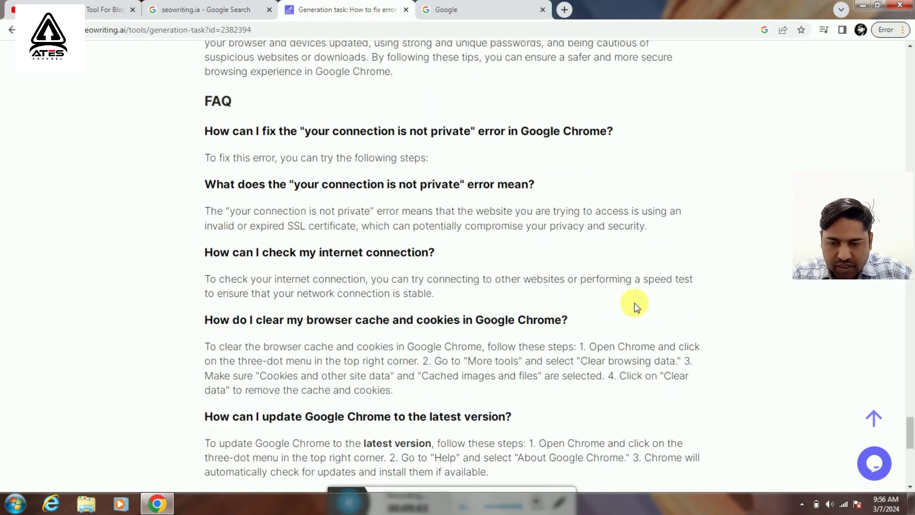
pyautogui.scroll(-7, 635, 304)
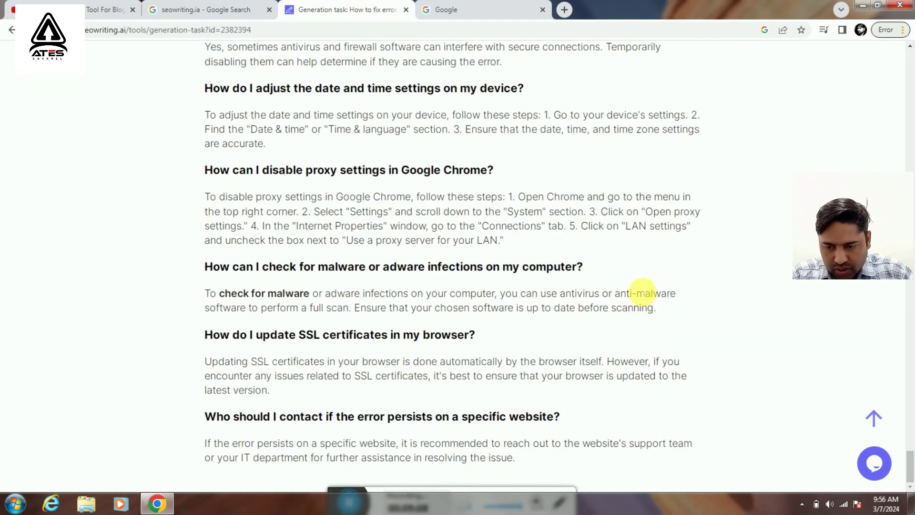
pyautogui.scroll(20, 643, 292)
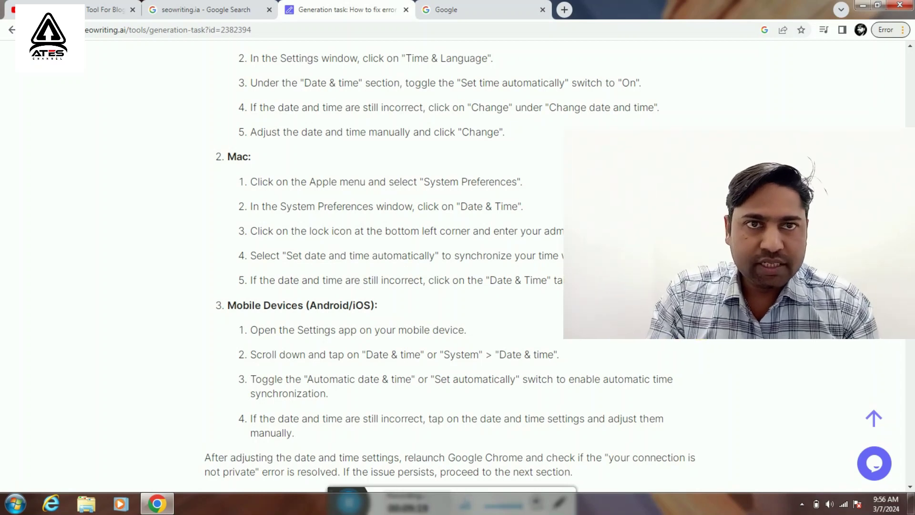